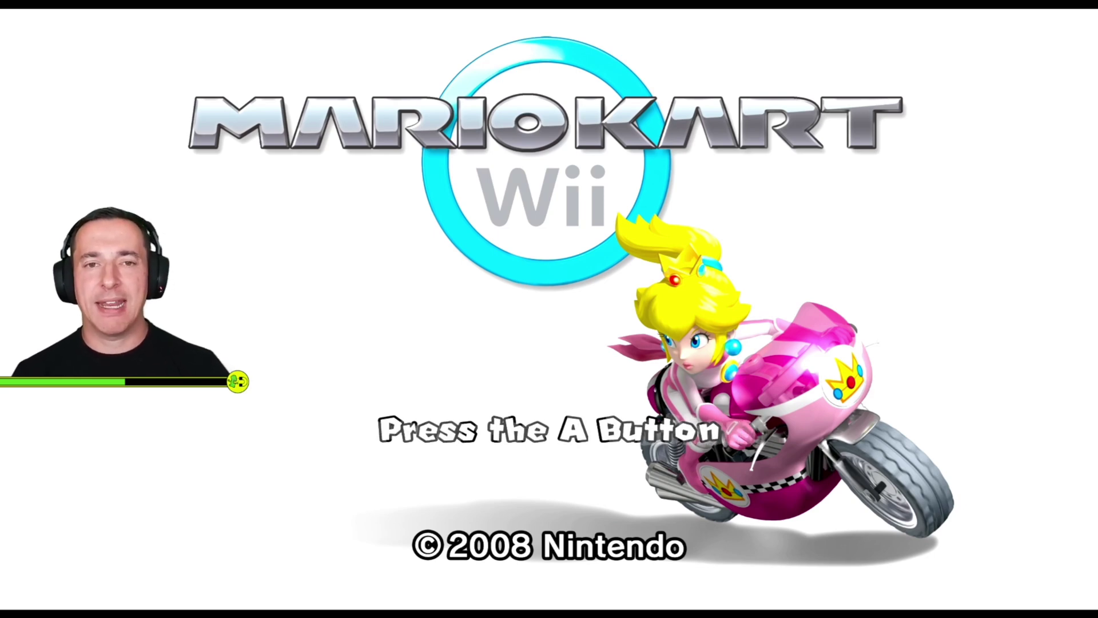
# Go past the title screen and license, then start a 50cc Grand Prix as Yoshi in Standard Kart M
pyautogui.press('Return')
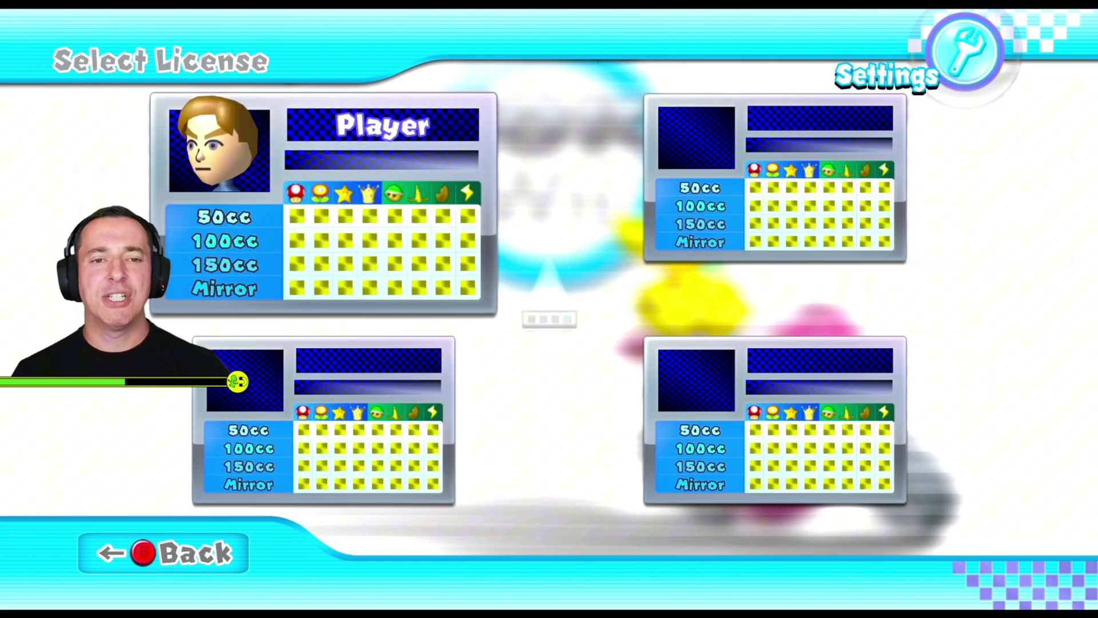
pyautogui.press('Return')
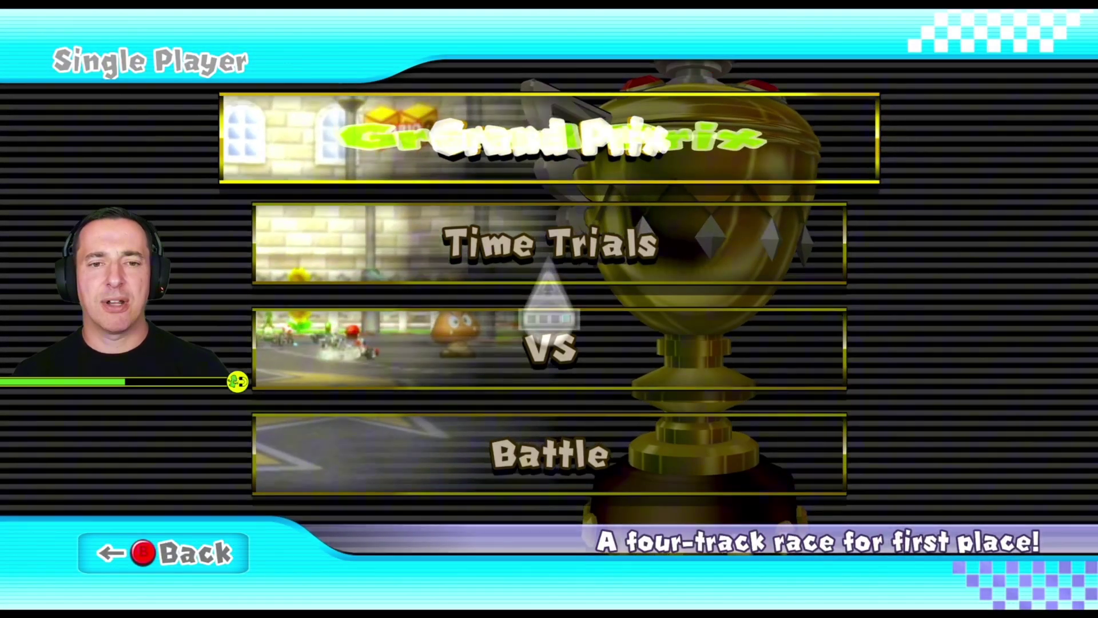
pyautogui.press('Return')
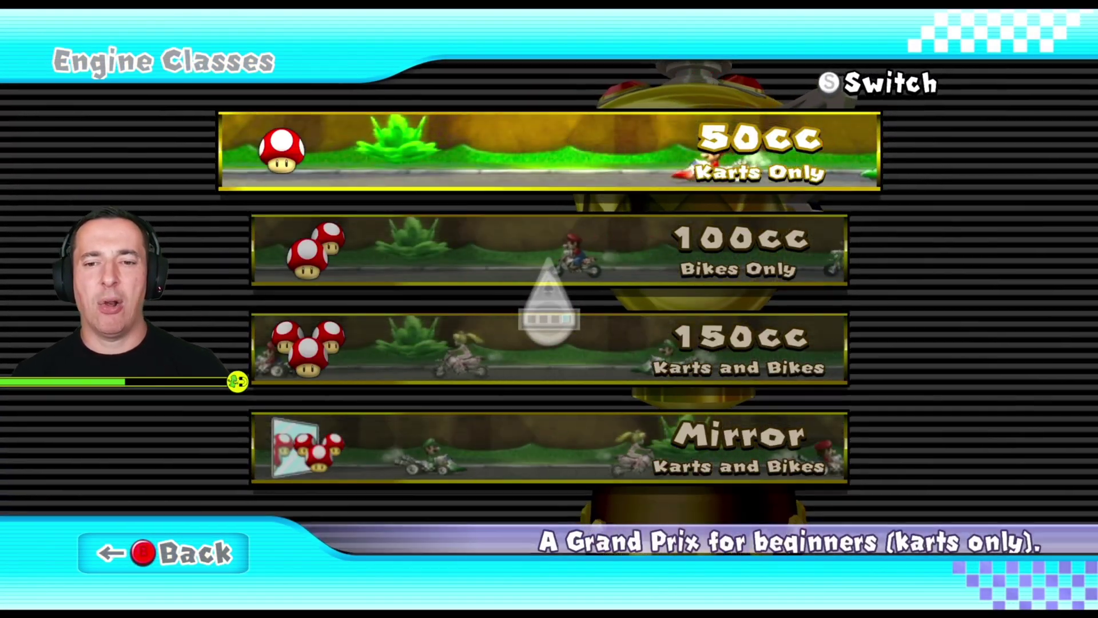
pyautogui.press('Return')
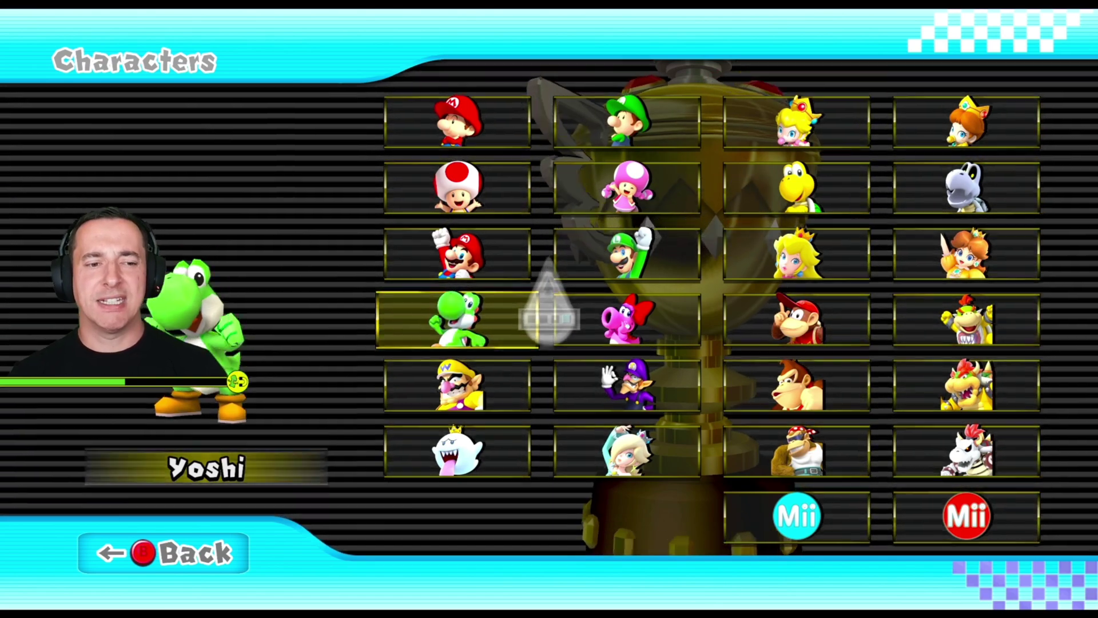
pyautogui.press('Return')
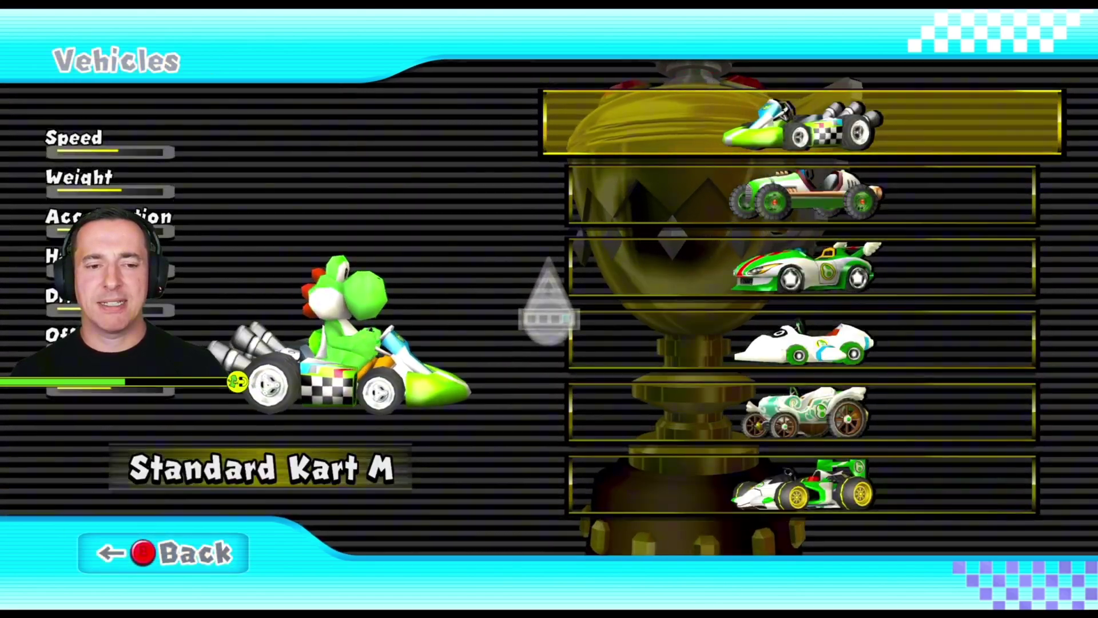
pyautogui.press('Return')
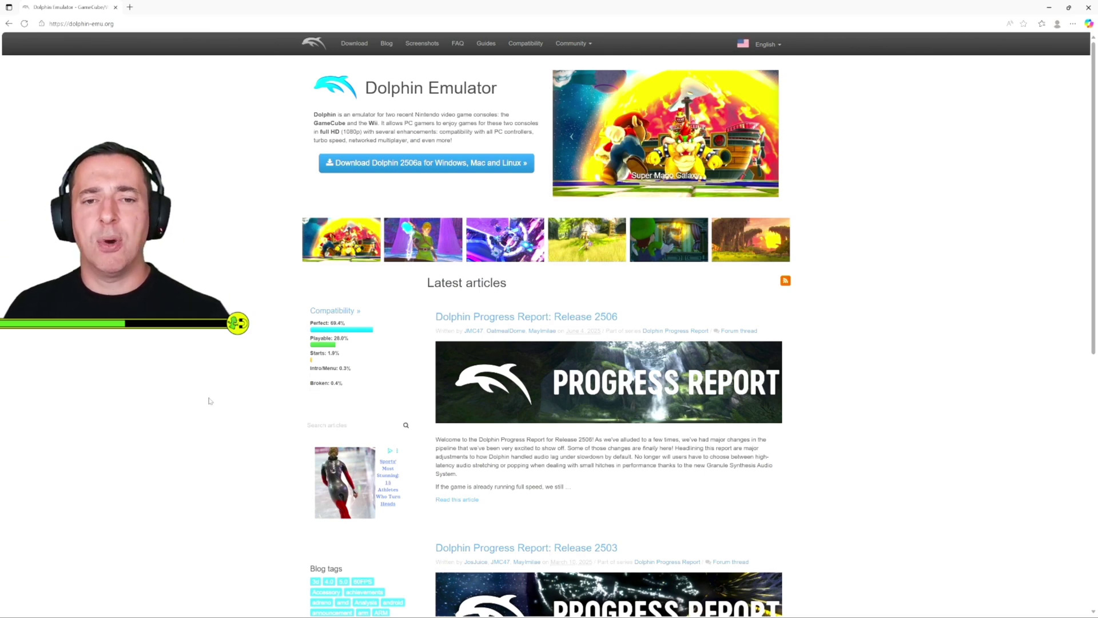
pyautogui.click(402, 232)
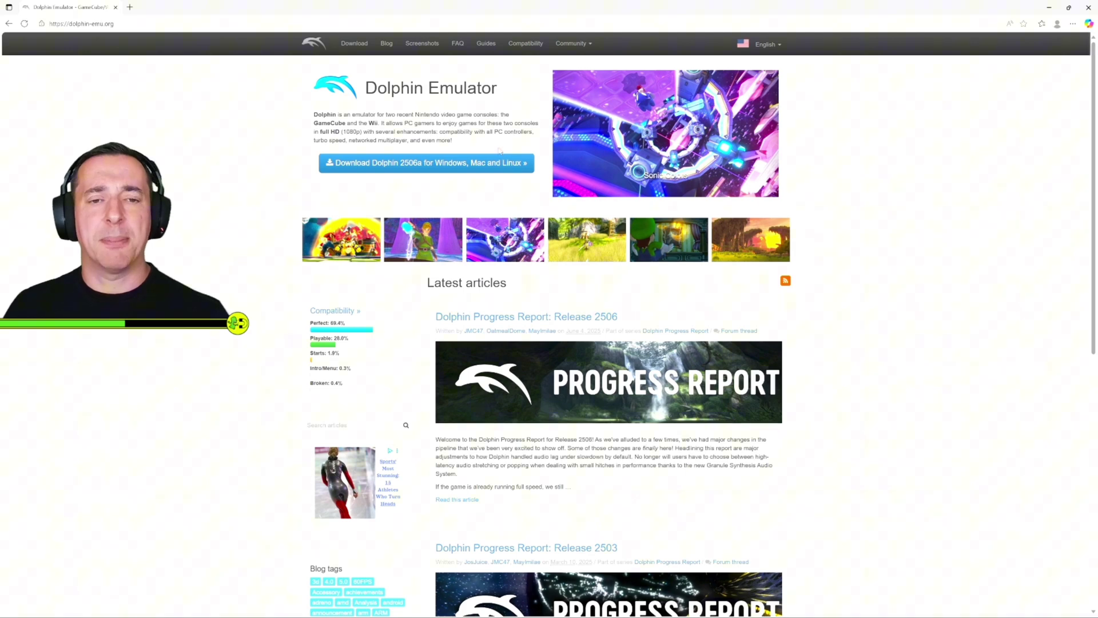
# Open the Ripping Games guide from the Guides page and scroll through it
pyautogui.click(494, 46)
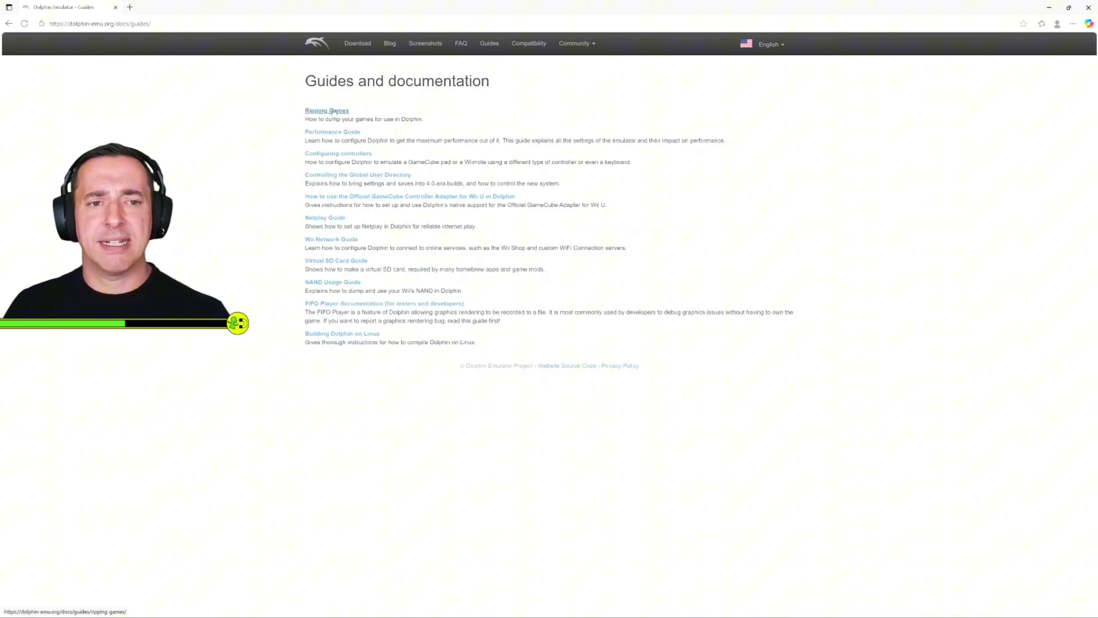
pyautogui.click(334, 112)
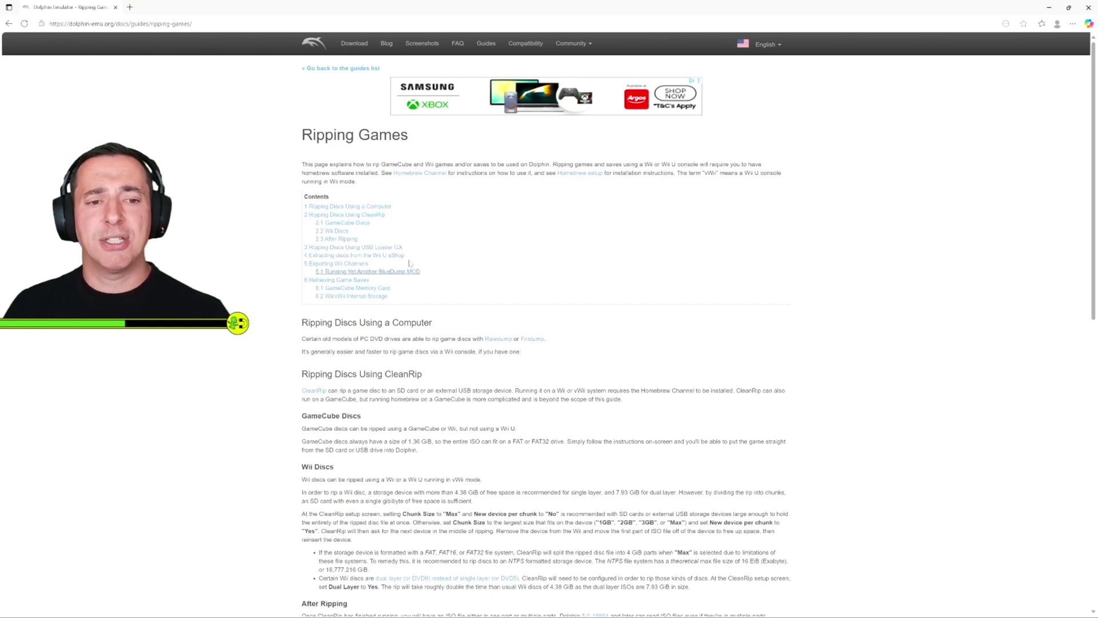
pyautogui.scroll(-2, 401, 366)
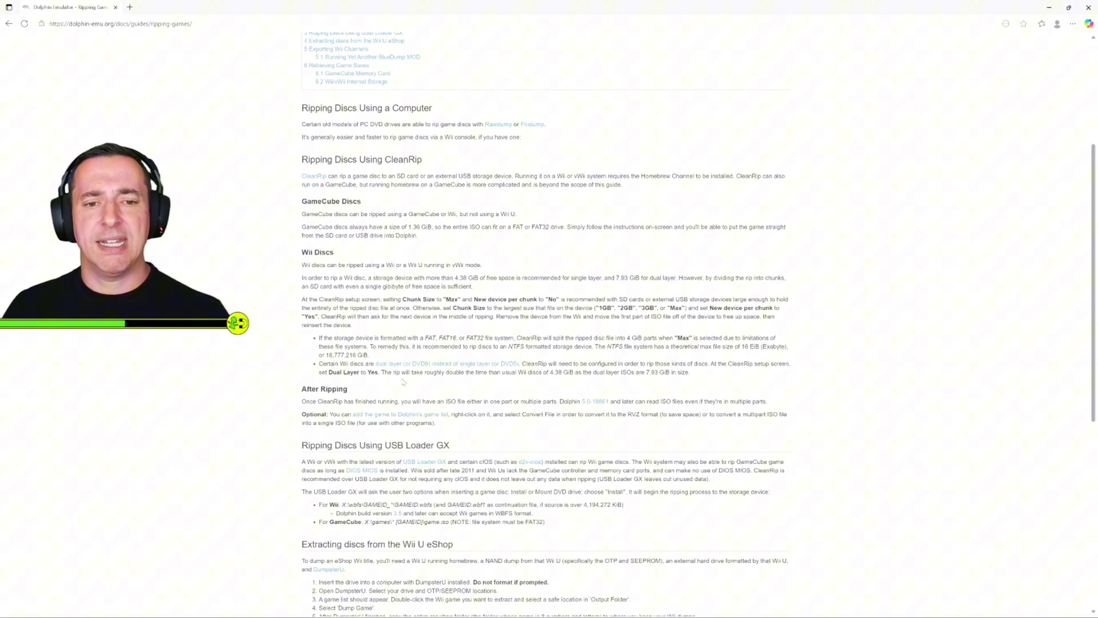
pyautogui.scroll(2, 403, 381)
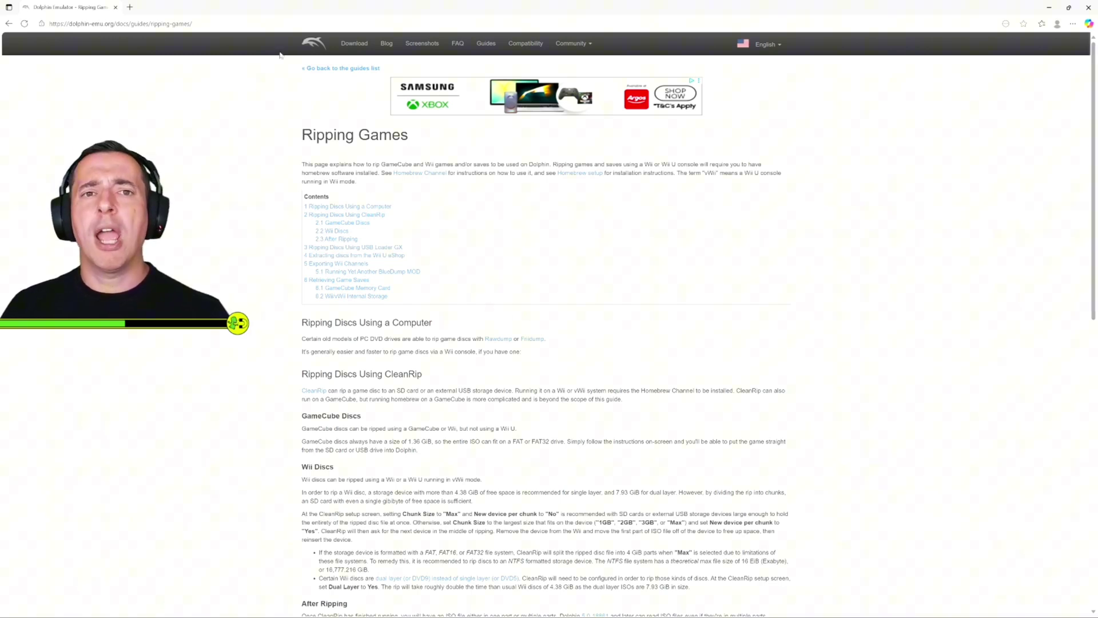
# Return to the dolphin-emu.org homepage using the Dolphin logo in the header
pyautogui.click(321, 48)
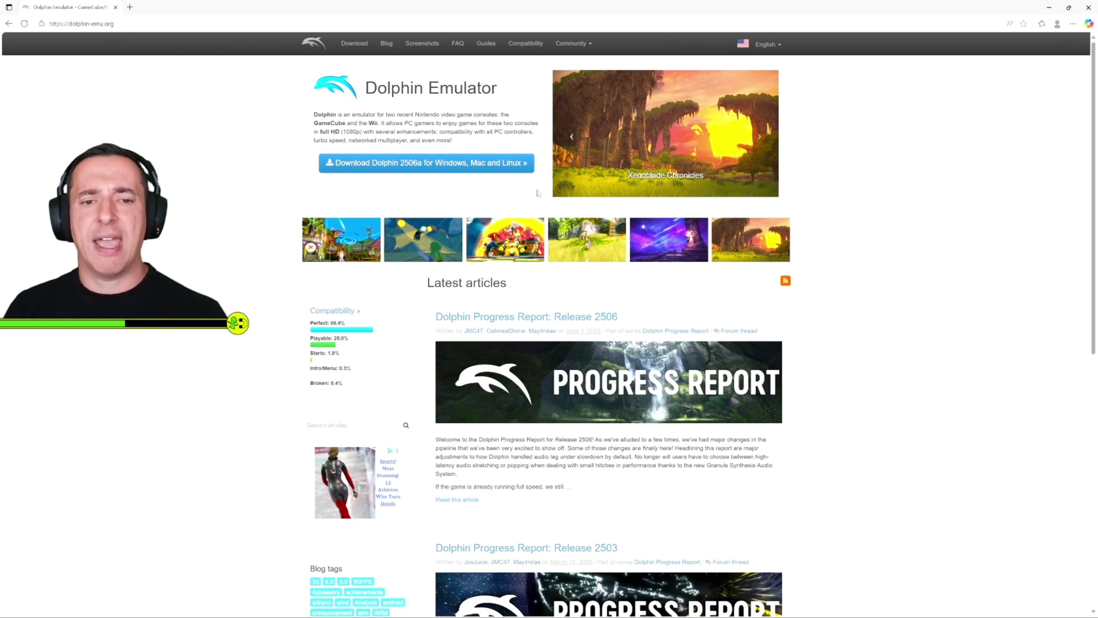
# View the Super Mario Galaxy carousel screenshot full size, then close the lightbox
pyautogui.click(505, 240)
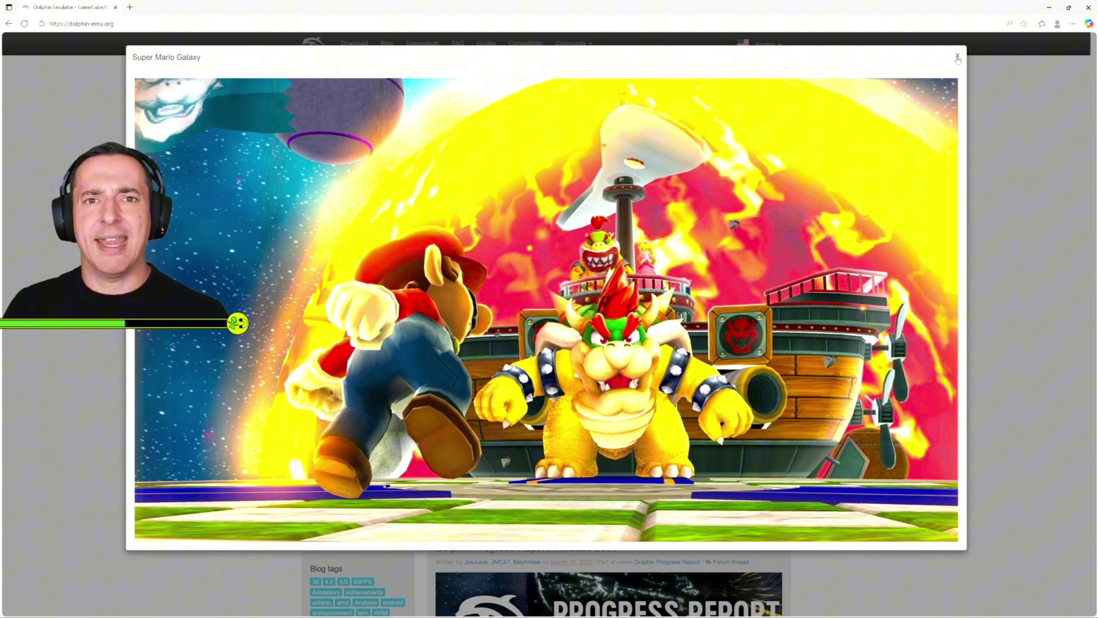
pyautogui.click(957, 57)
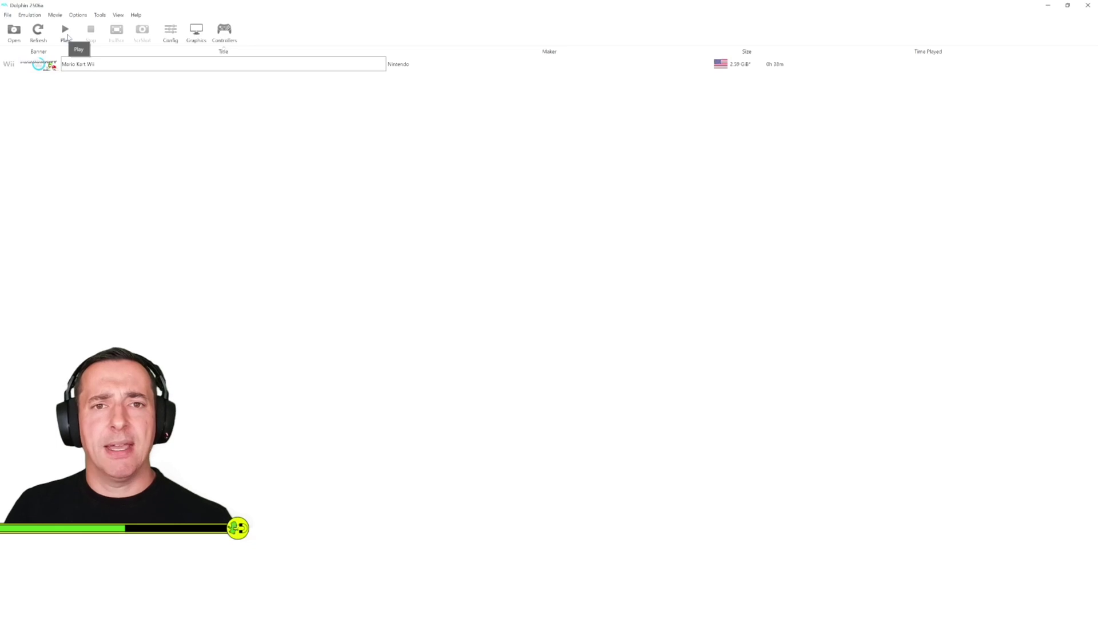
pyautogui.click(223, 32)
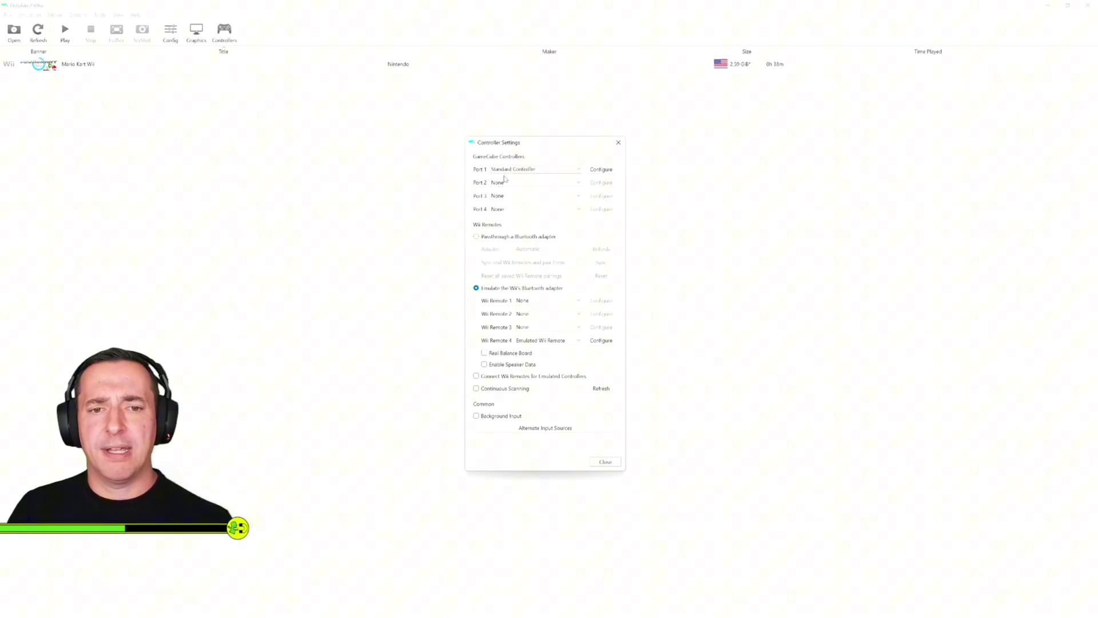
pyautogui.click(549, 168)
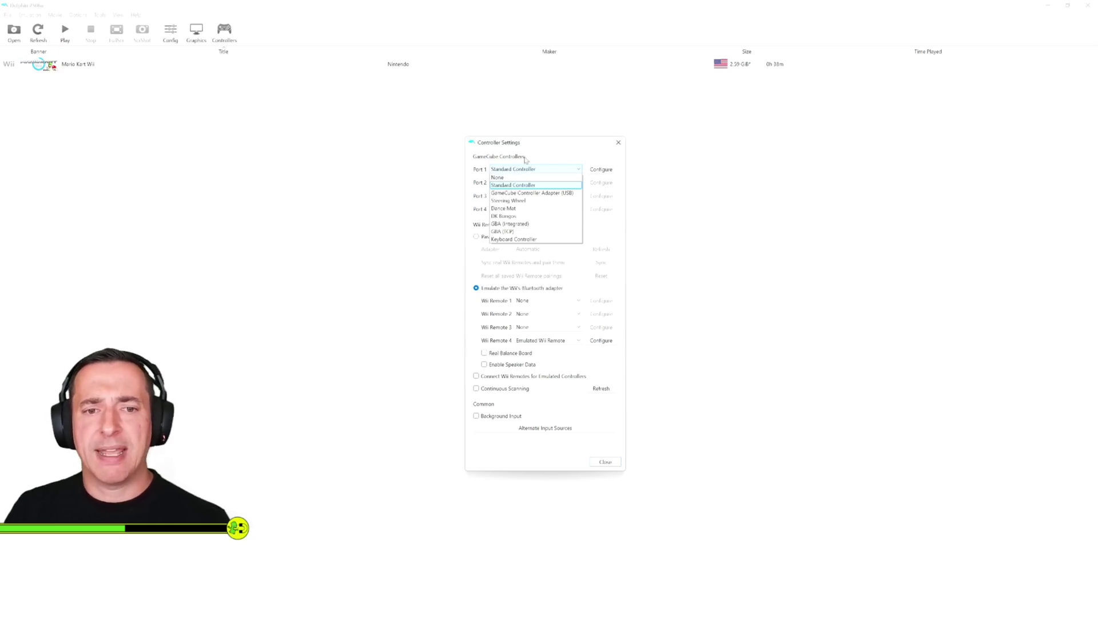
pyautogui.click(428, 182)
pyautogui.click(565, 170)
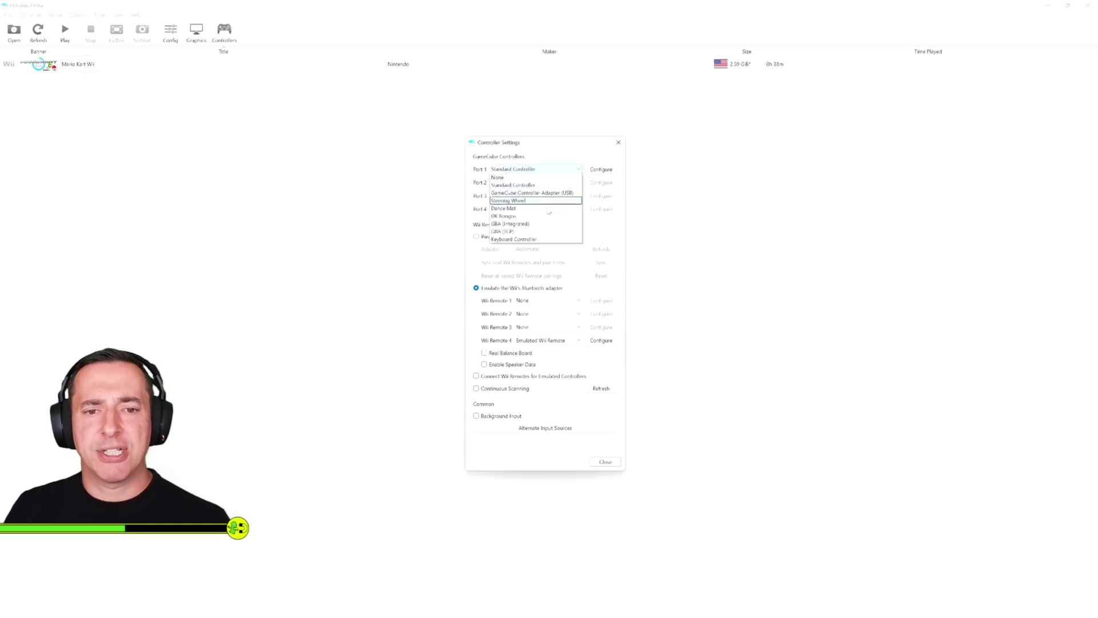
pyautogui.click(619, 145)
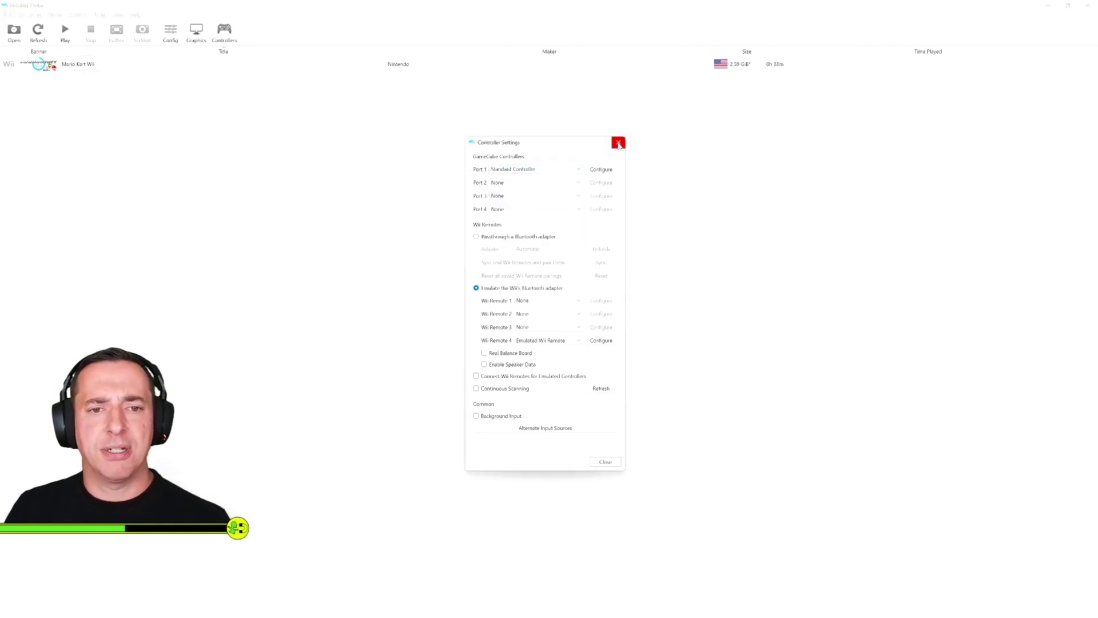
pyautogui.click(618, 143)
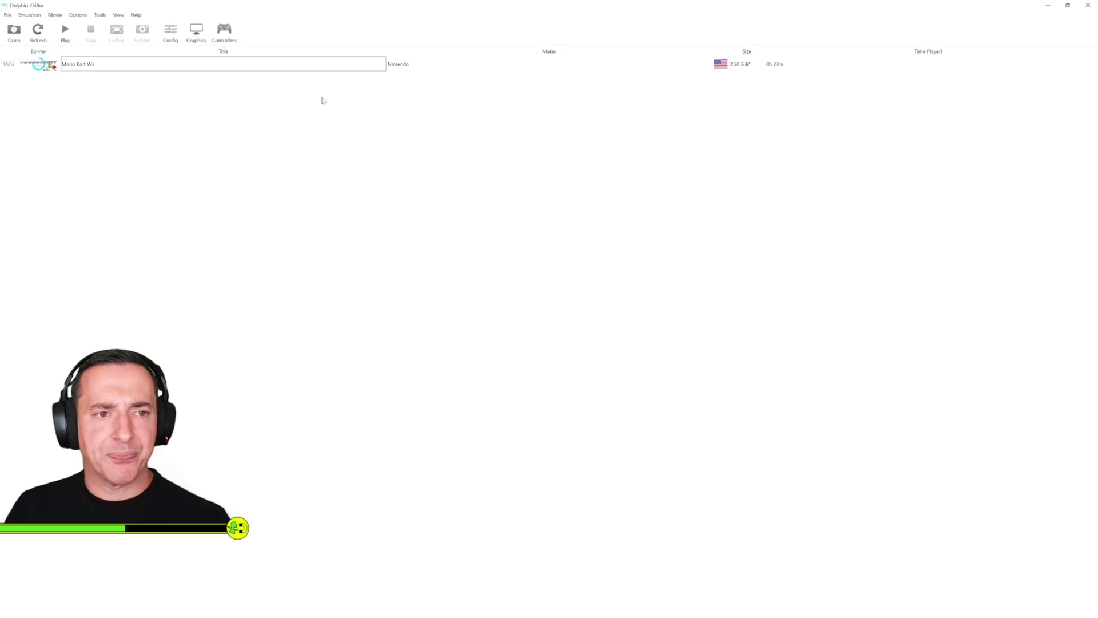
# Set Internal Resolution to 4x Native (2560x2112) for 1440p in the graphics Enhancements settings
pyautogui.click(196, 35)
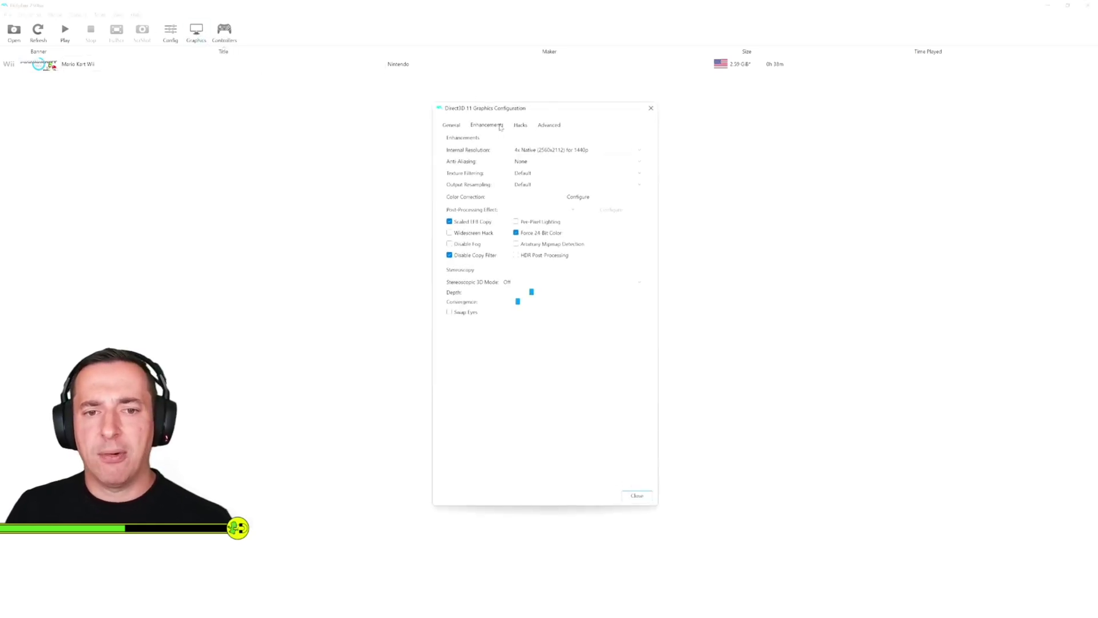
pyautogui.click(522, 150)
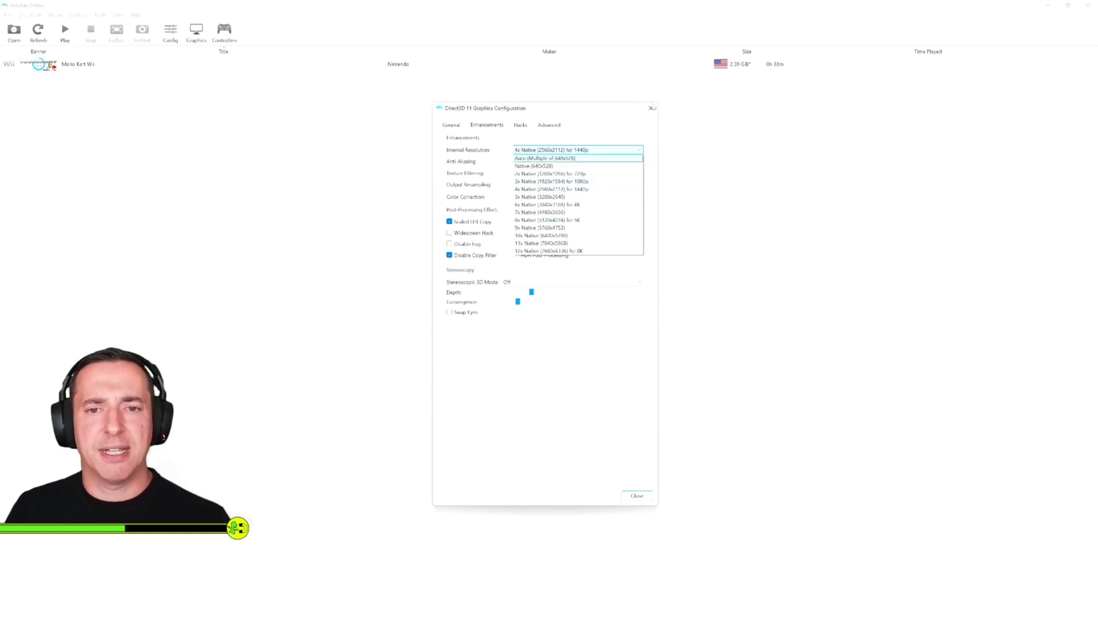
pyautogui.click(651, 116)
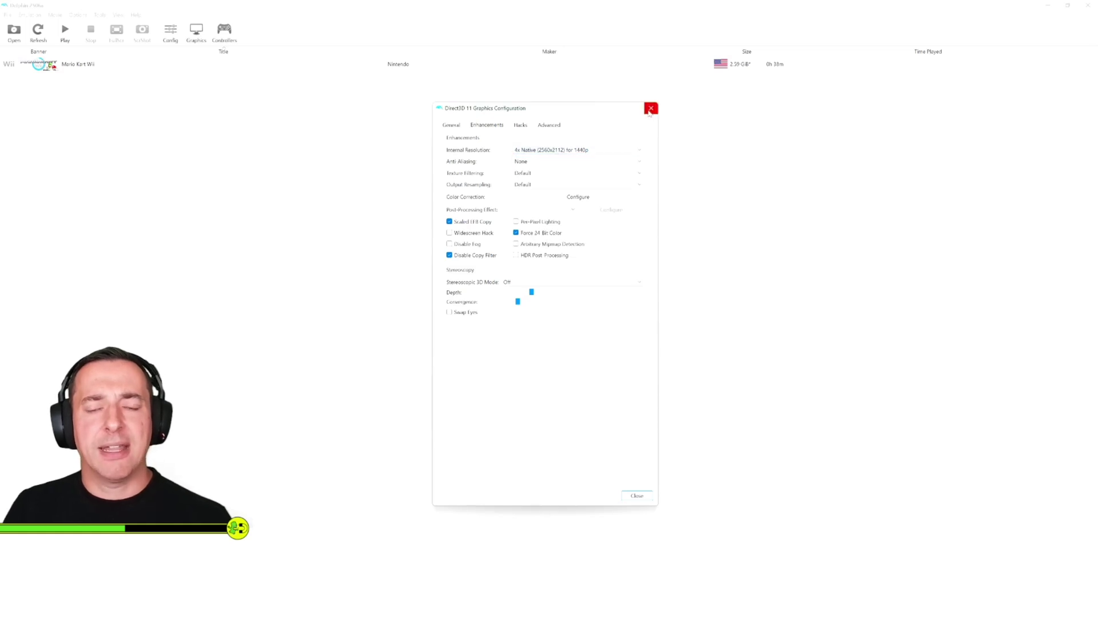
# Close the Graphics Configuration window
pyautogui.click(650, 114)
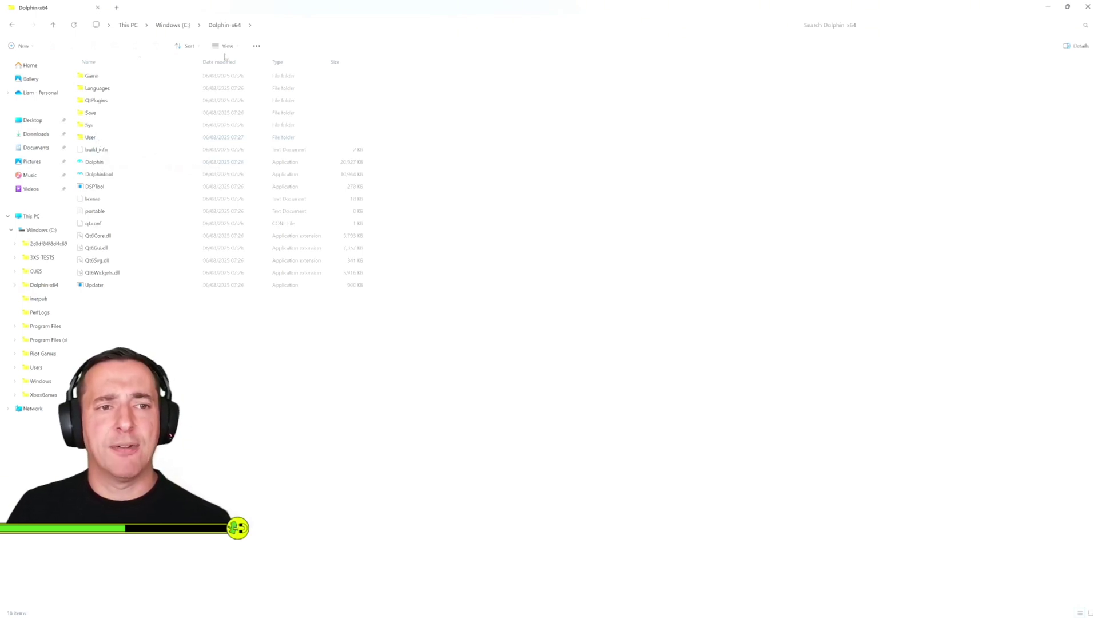
# Go to User\Load\Textures\RMC\Characters\Baby Luigi and open its largest texture PNG
pyautogui.doubleClick(90, 137)
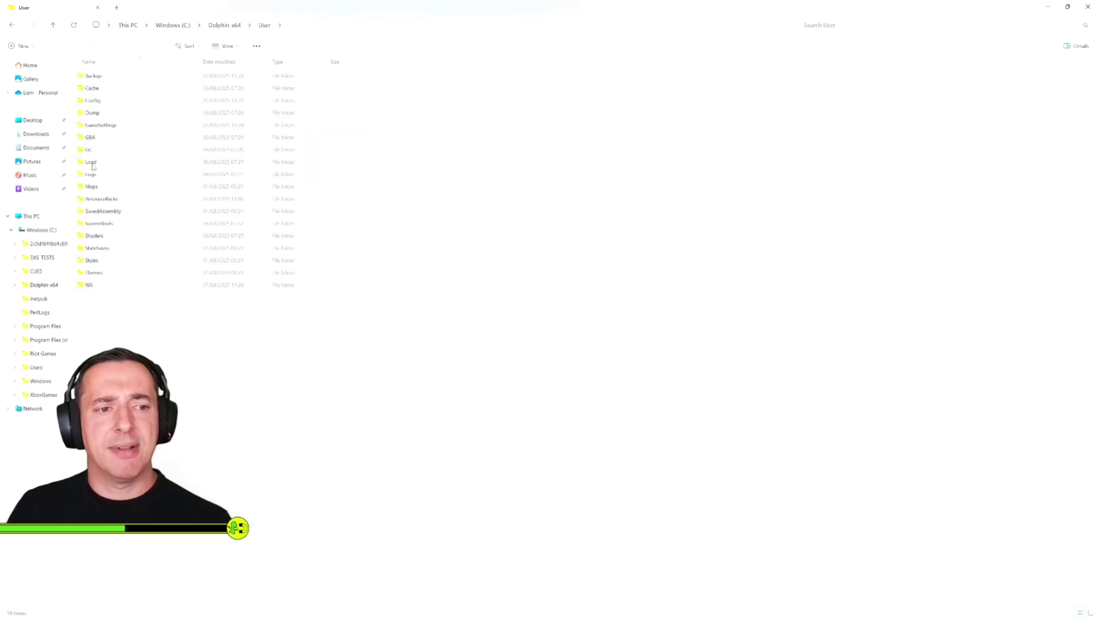
pyautogui.doubleClick(91, 162)
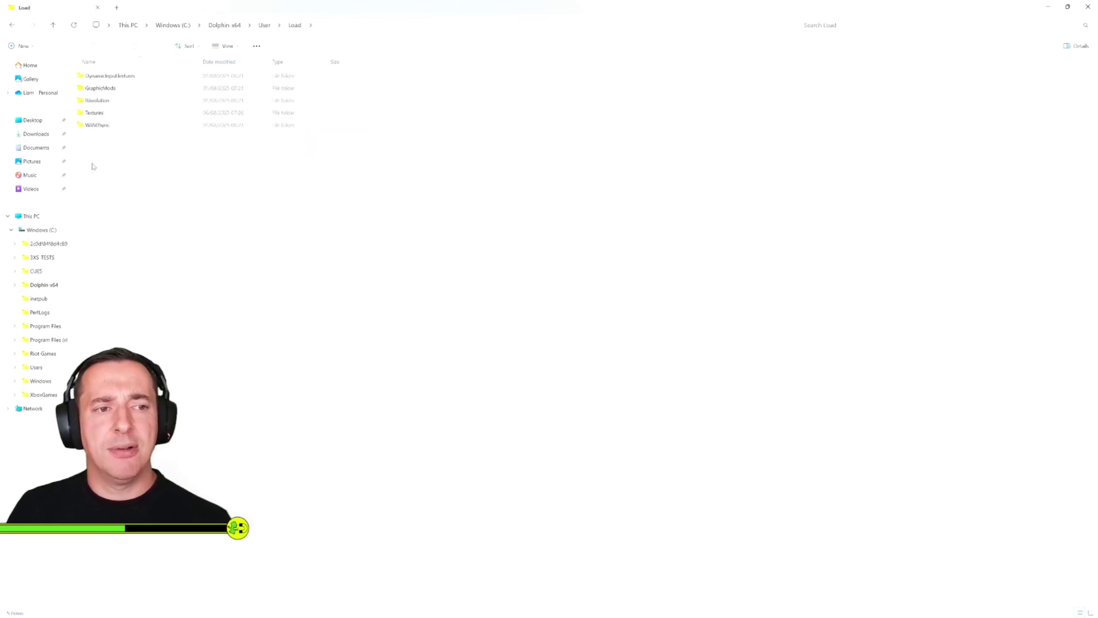
pyautogui.doubleClick(100, 114)
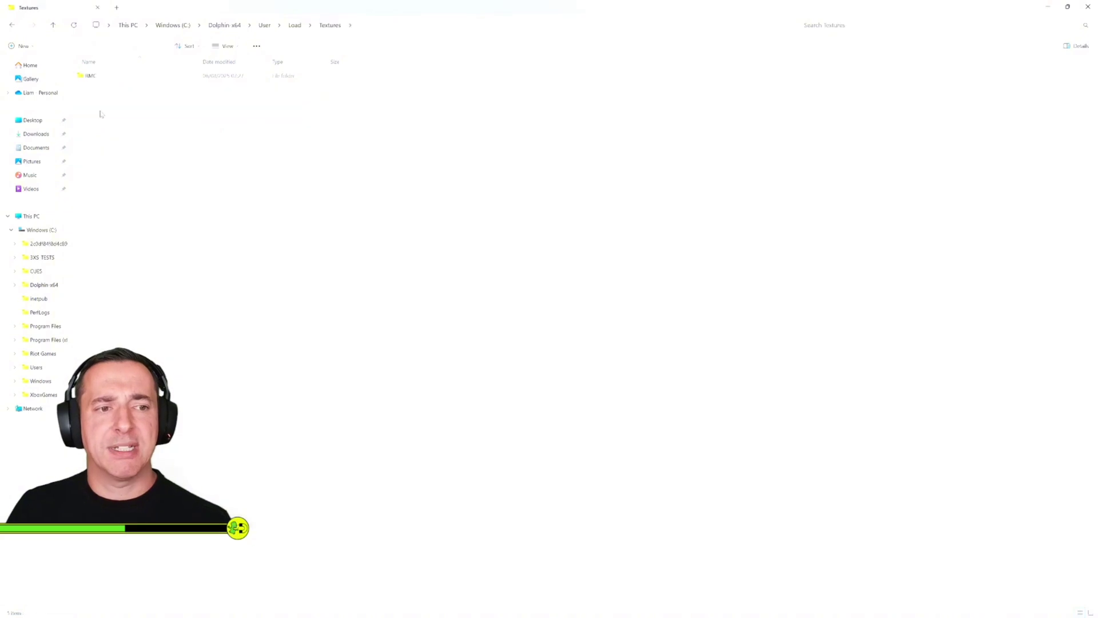
pyautogui.doubleClick(90, 76)
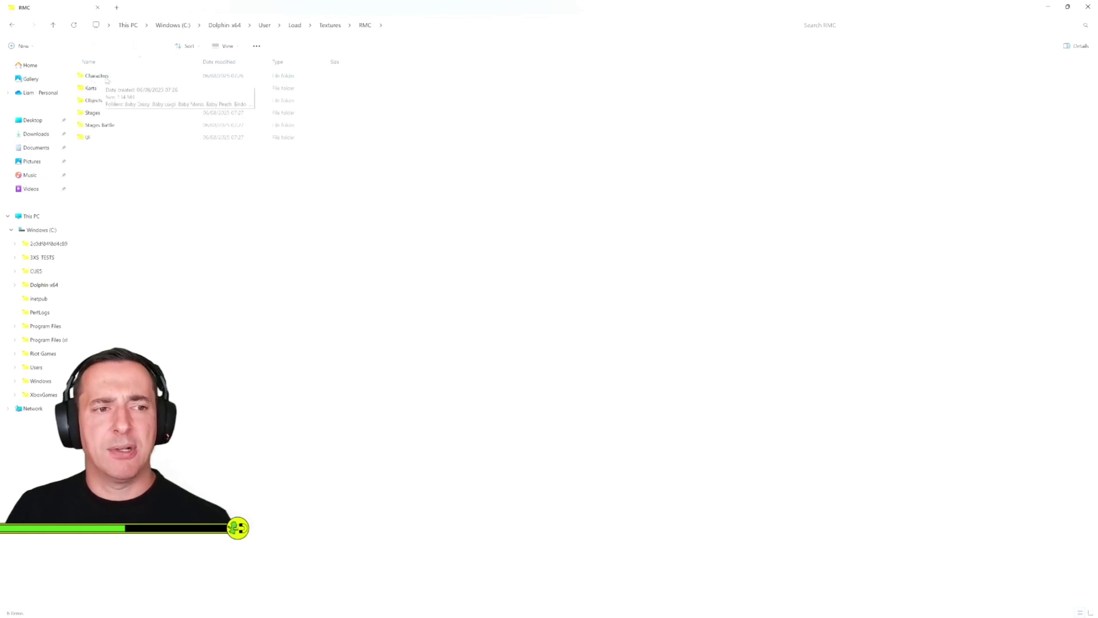
pyautogui.doubleClick(100, 76)
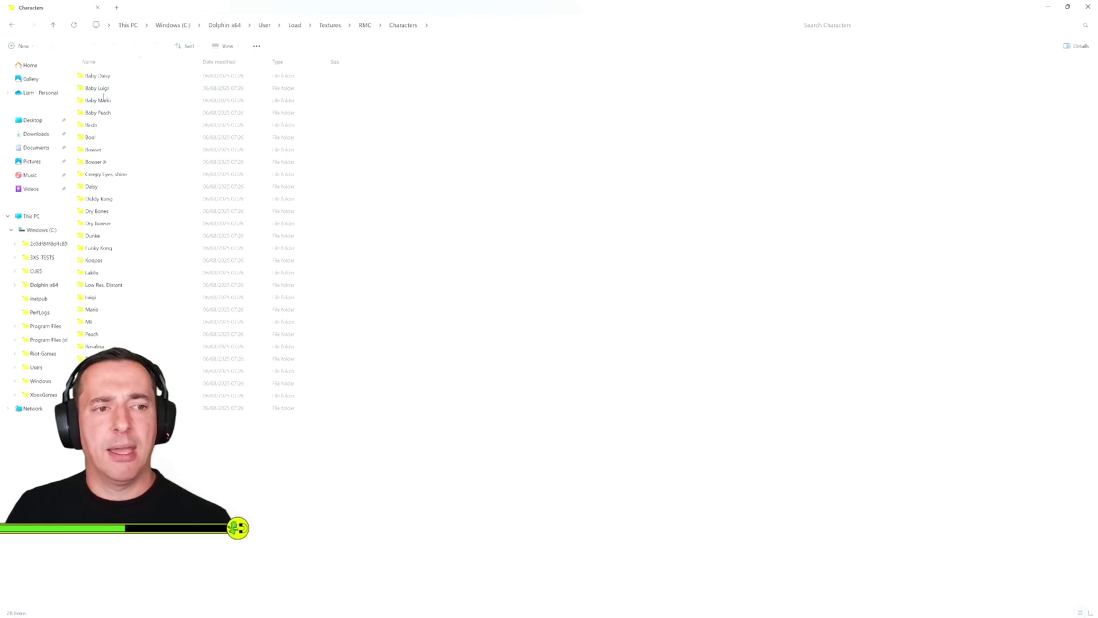
pyautogui.doubleClick(105, 88)
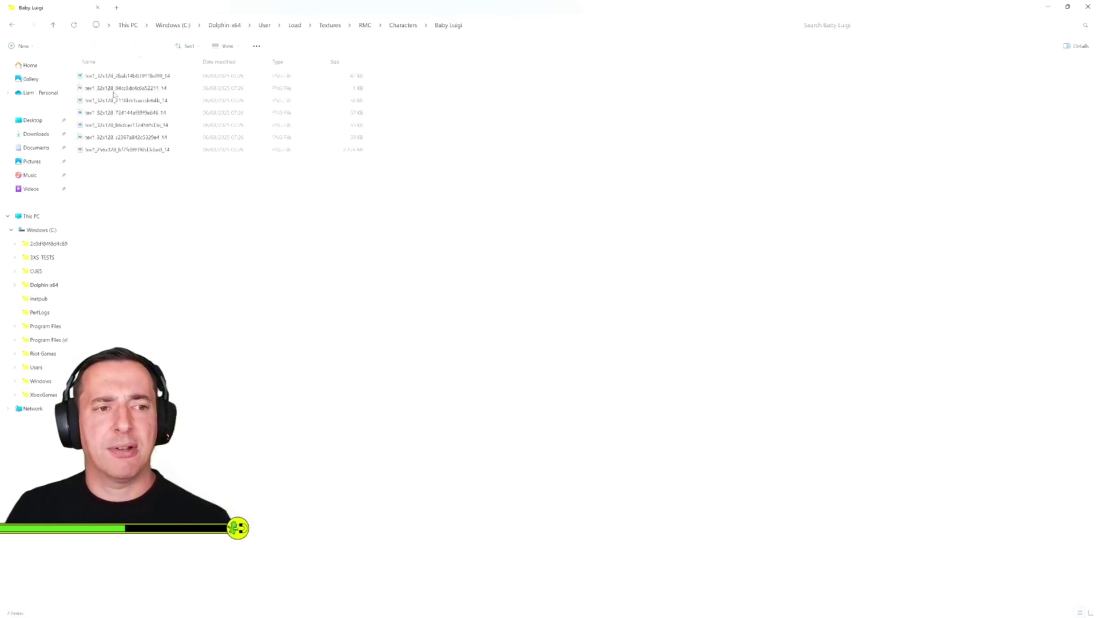
pyautogui.doubleClick(135, 149)
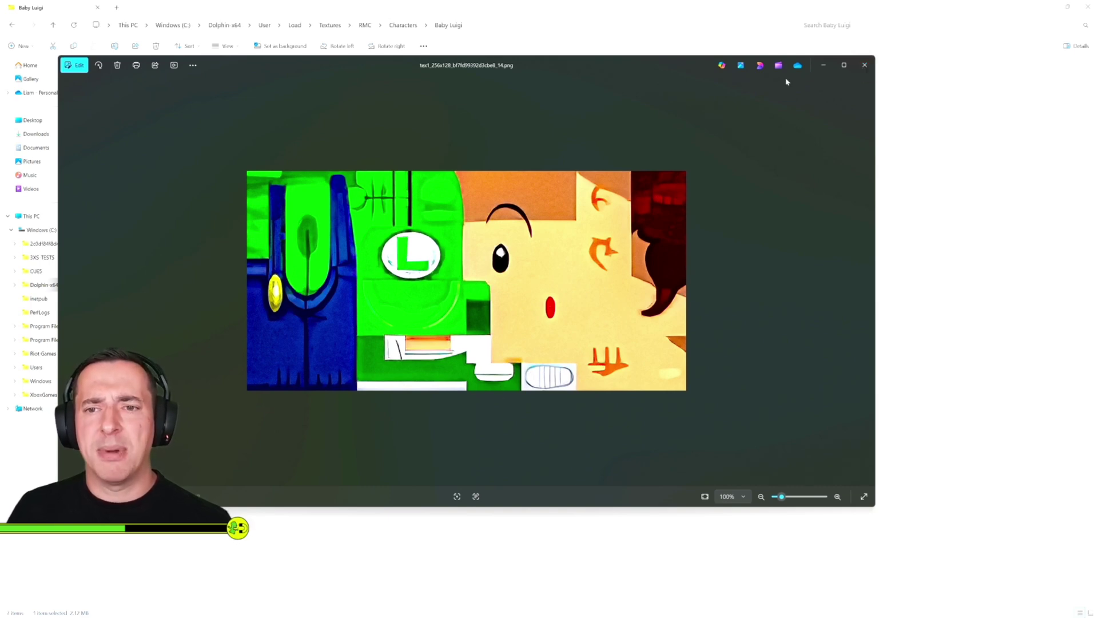
# Close the Baby Luigi tex1_256x128 texture image in Photos
pyautogui.click(863, 66)
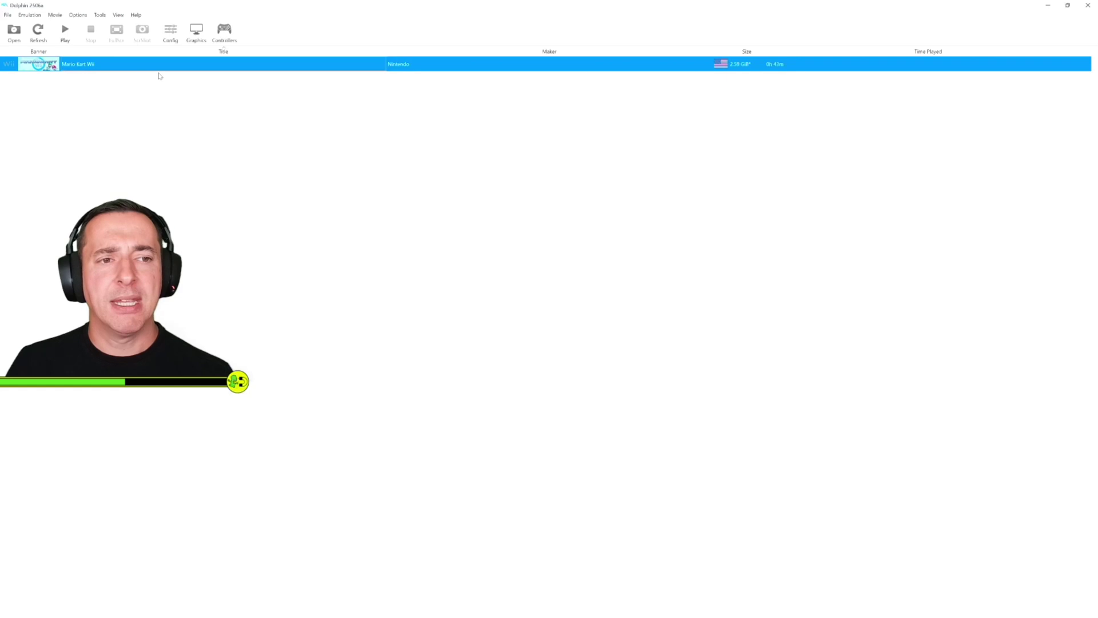
pyautogui.click(197, 31)
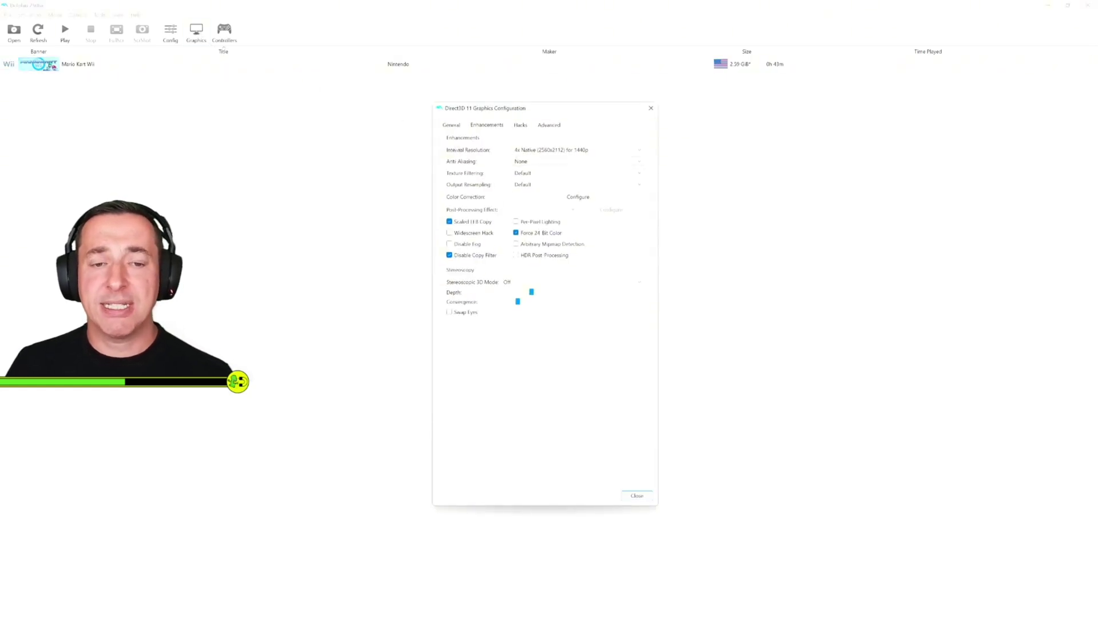
pyautogui.moveTo(525, 149)
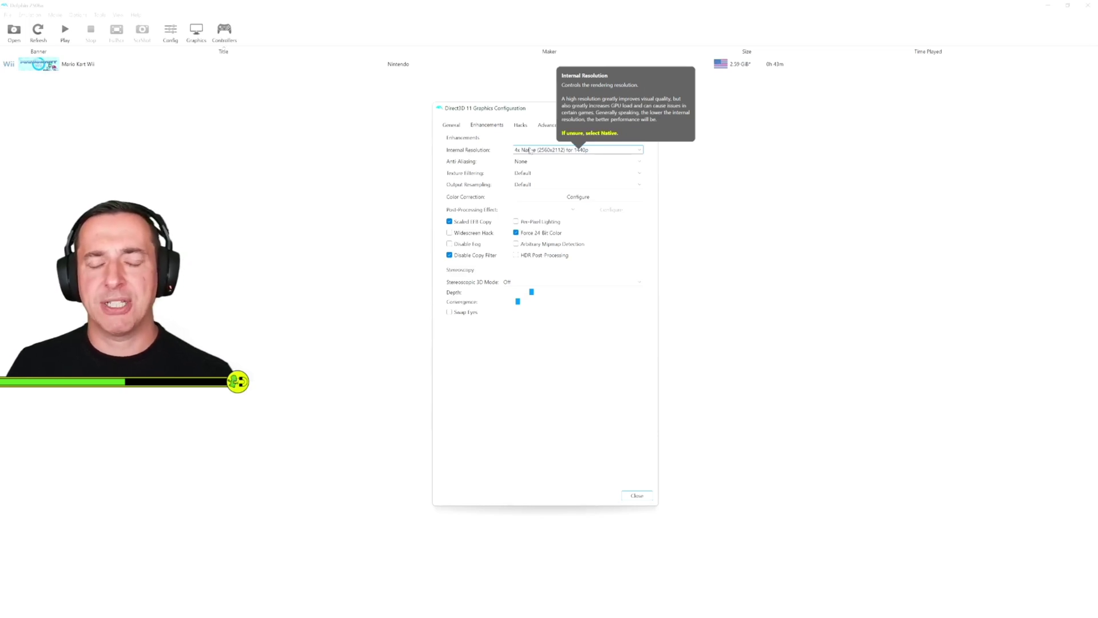
pyautogui.click(529, 150)
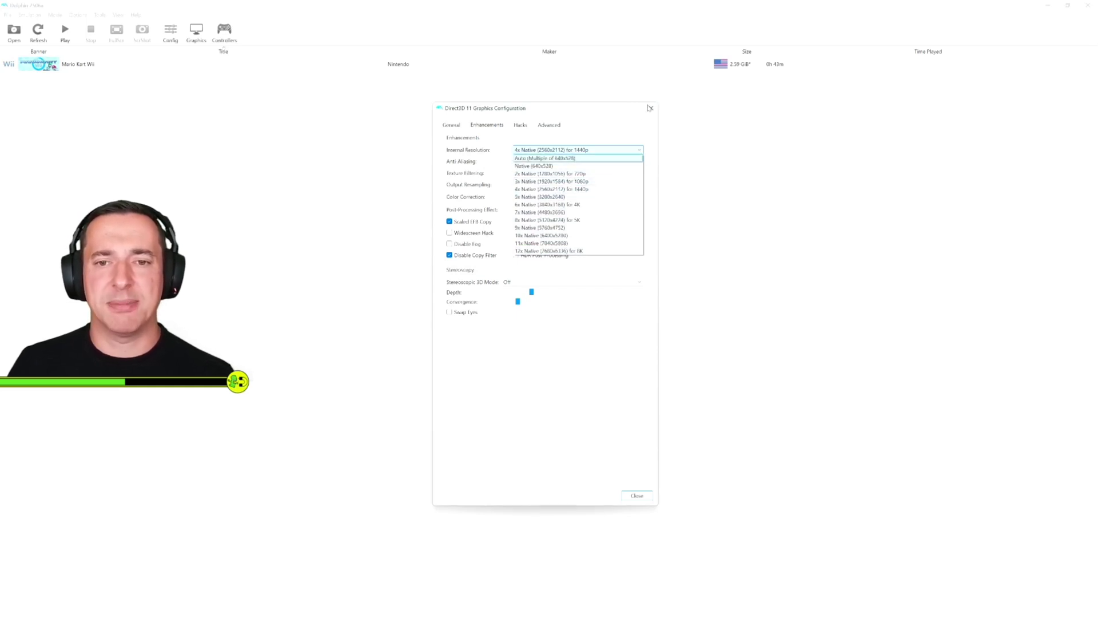
pyautogui.click(548, 128)
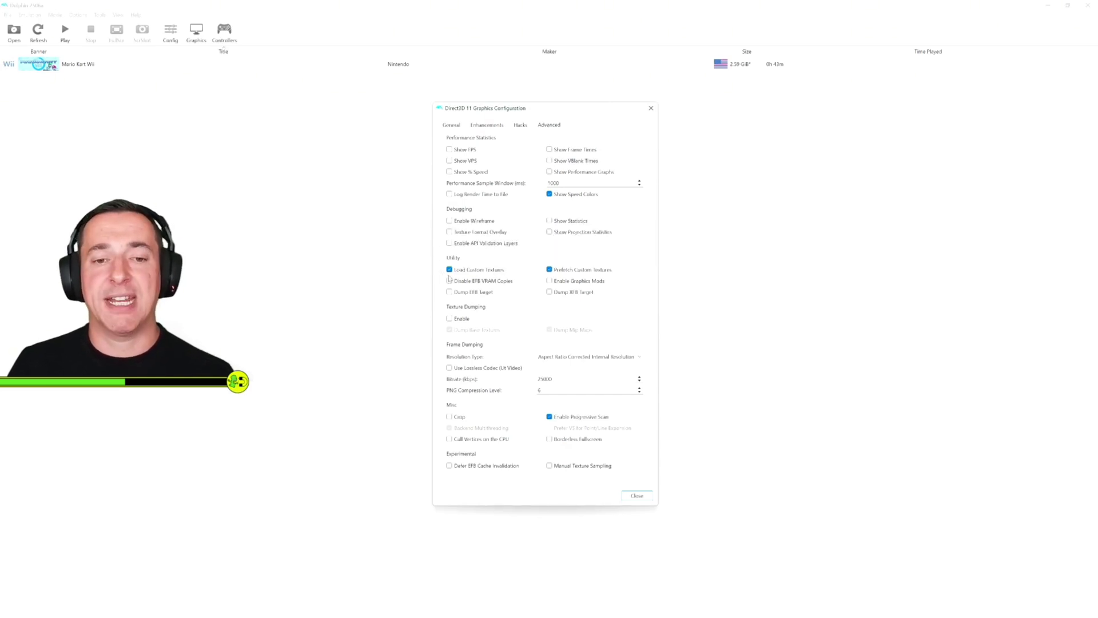
pyautogui.click(651, 108)
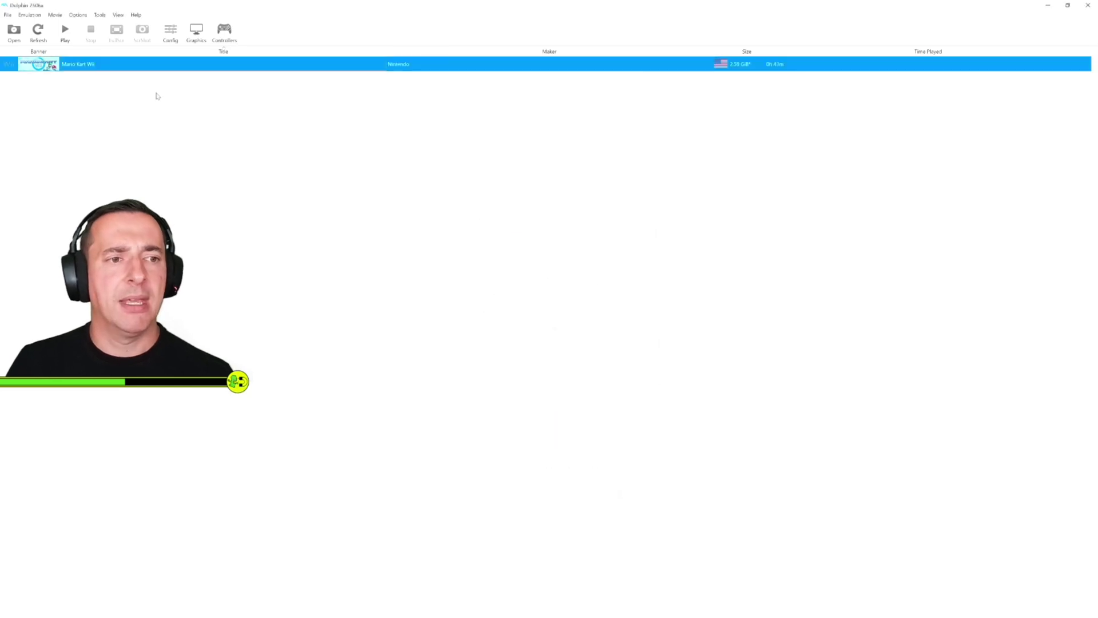
# Make sure the No Sun Filter Gecko code is ticked in Mario Kart Wii's properties
pyautogui.rightClick(88, 68)
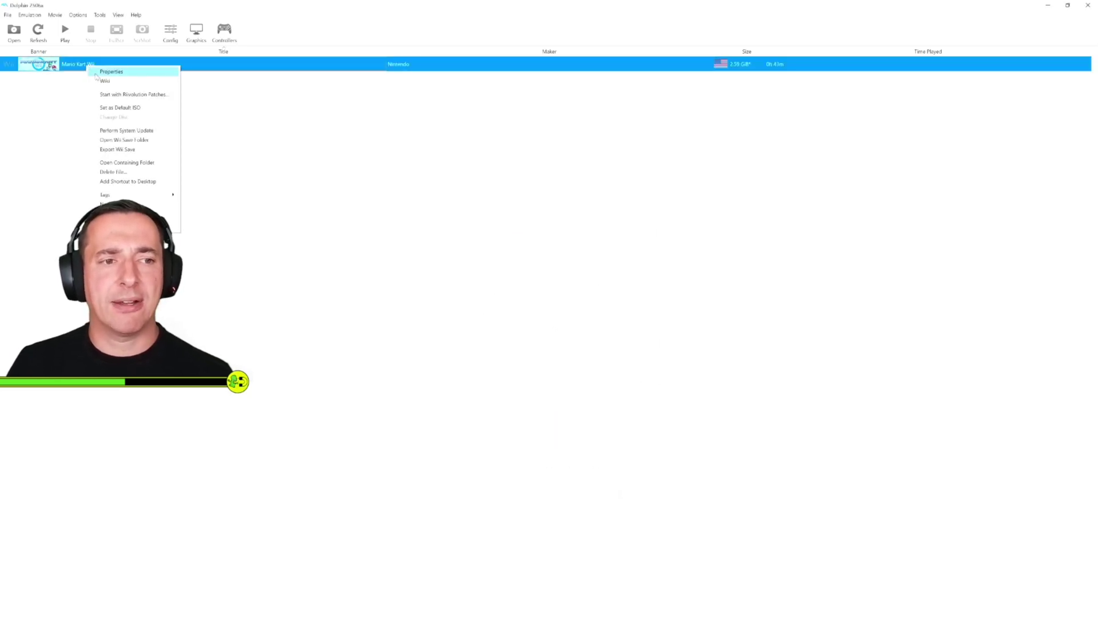
pyautogui.click(114, 71)
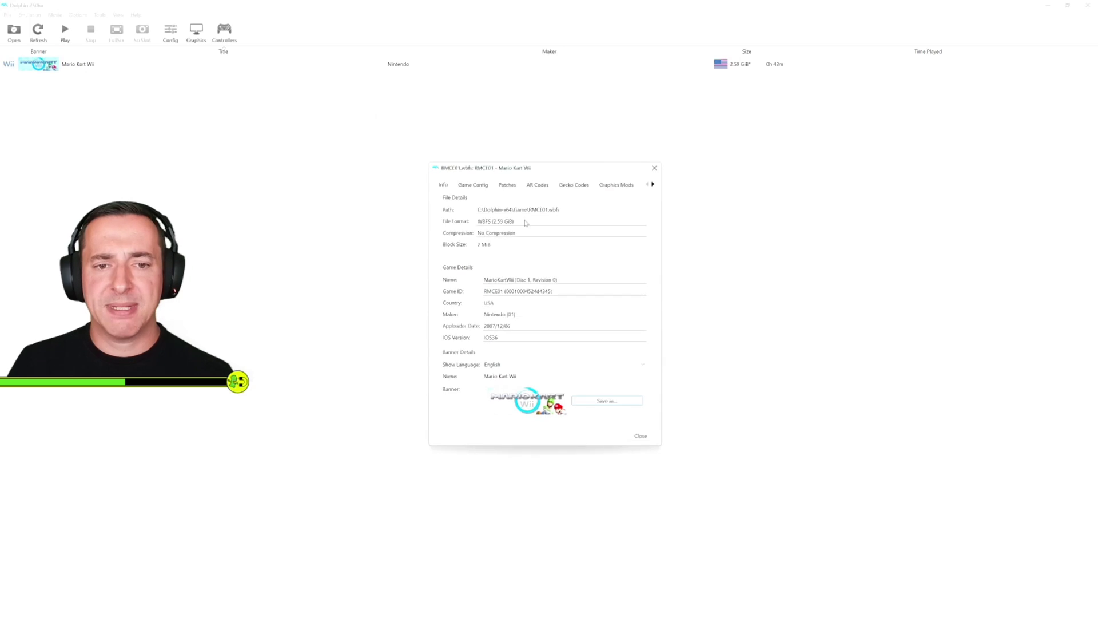
pyautogui.click(565, 187)
pyautogui.scroll(-10, 501, 242)
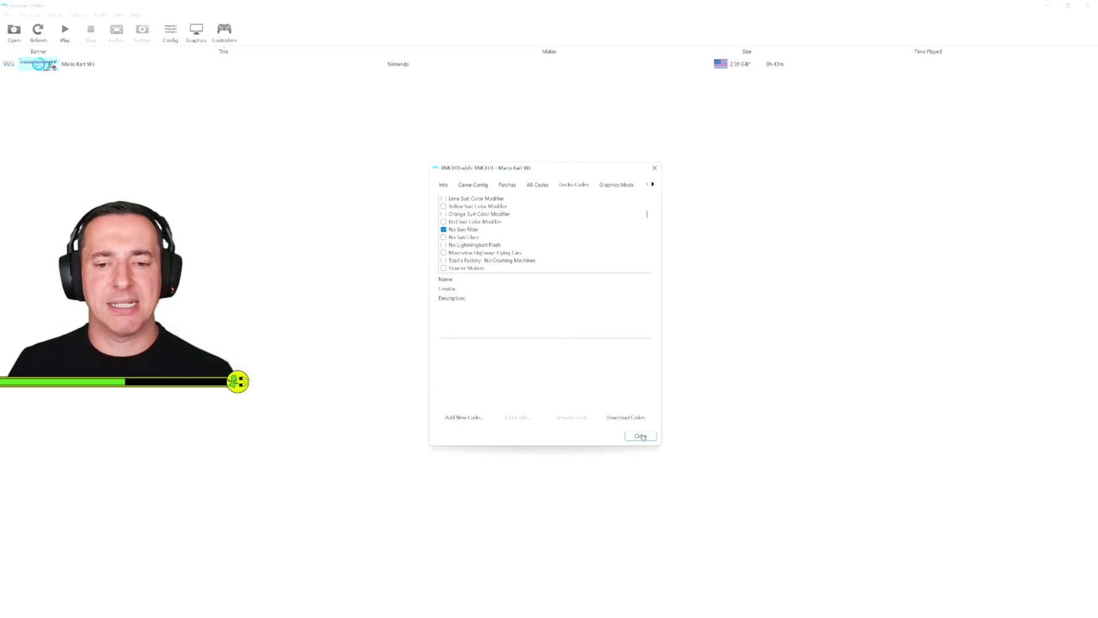
pyautogui.click(641, 435)
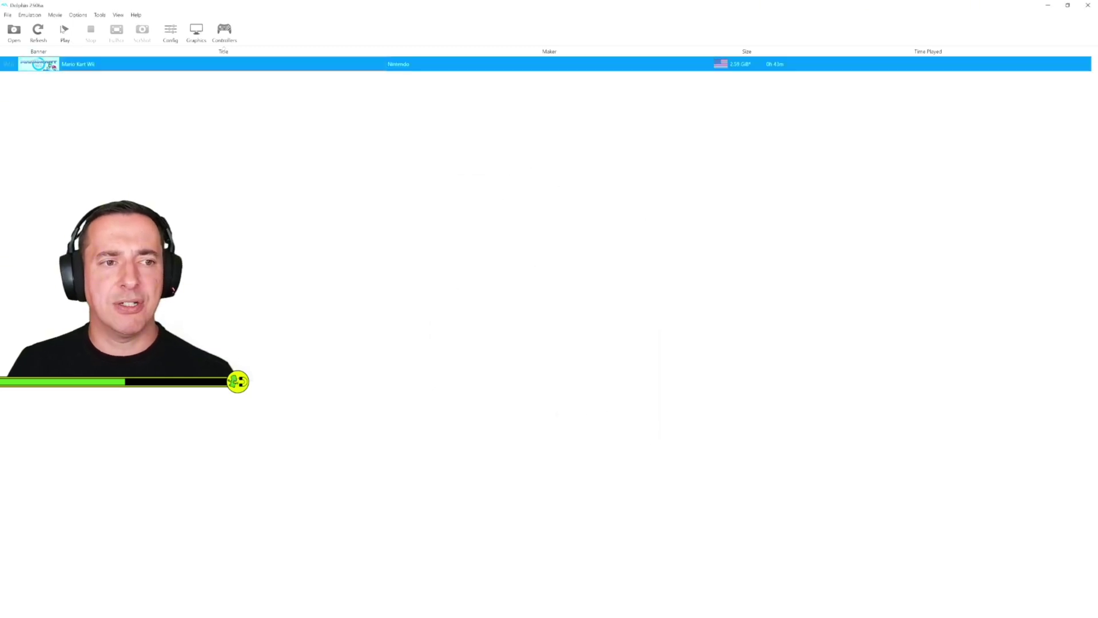
# Launch Mario Kart Wii from Dolphin's game list
pyautogui.press('Return')
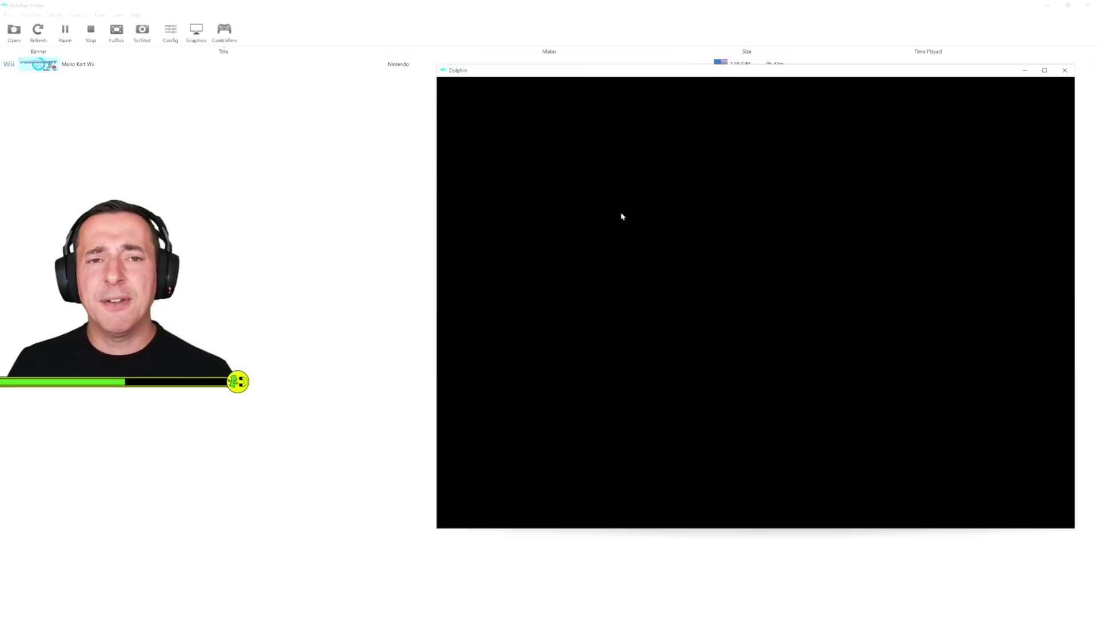